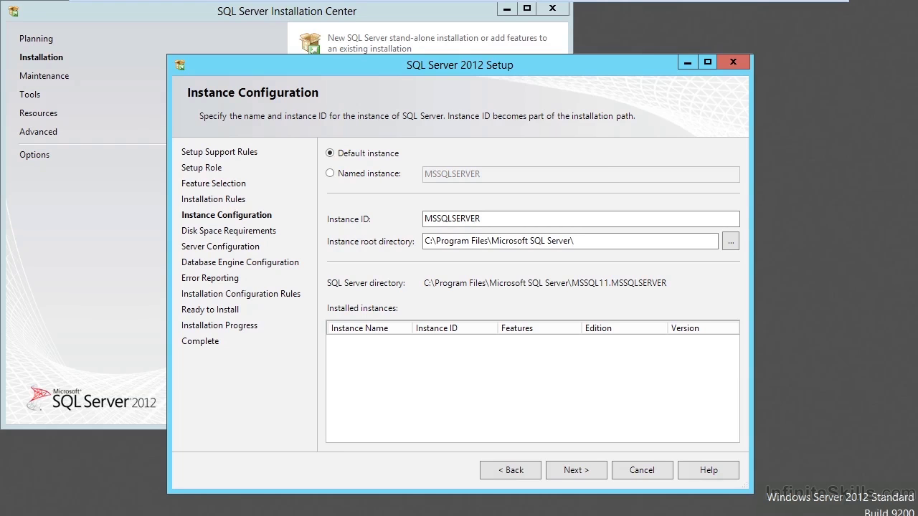
# Keep Default instance MSSQLSERVER under C:\Program Files\Microsoft SQL Server\ and proceed.
pyautogui.click(590, 472)
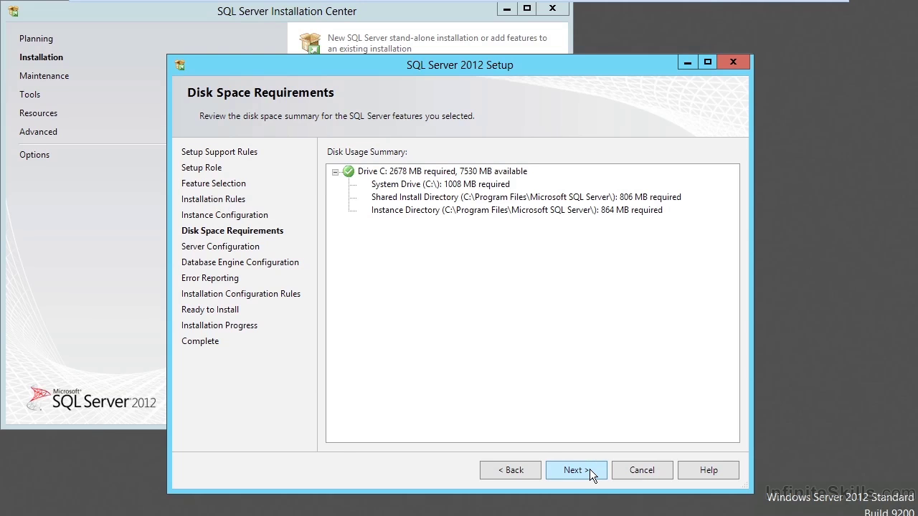
# Advance to Server Configuration and try browsing for 'sqlserver' as the Database Engine account.
pyautogui.click(590, 471)
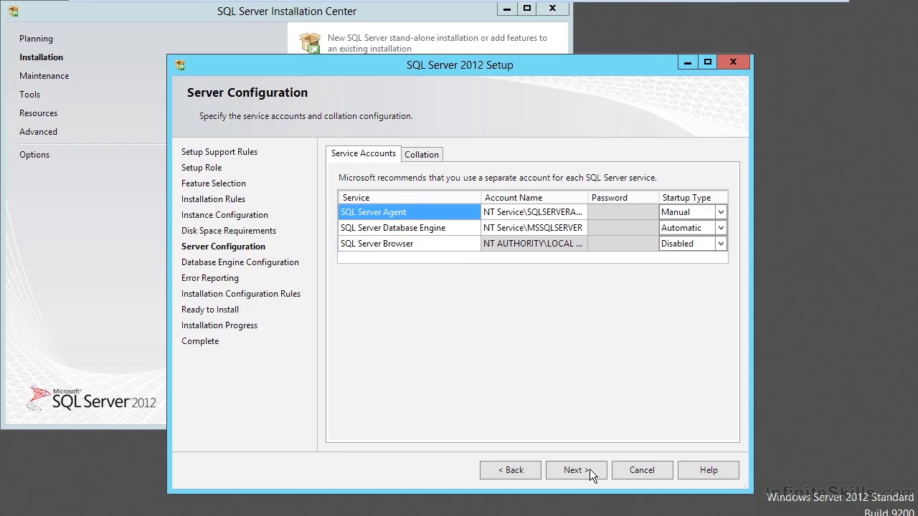
pyautogui.click(583, 230)
pyautogui.click(580, 231)
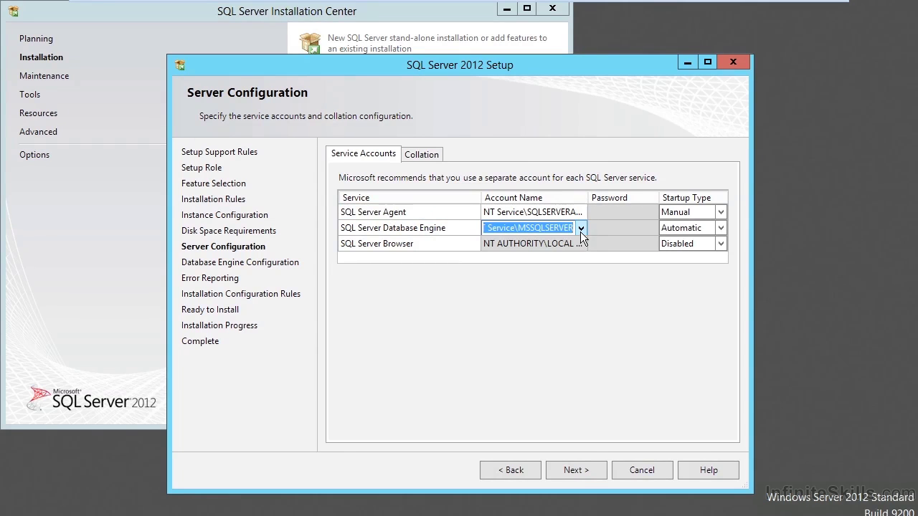
pyautogui.click(580, 232)
pyautogui.click(575, 246)
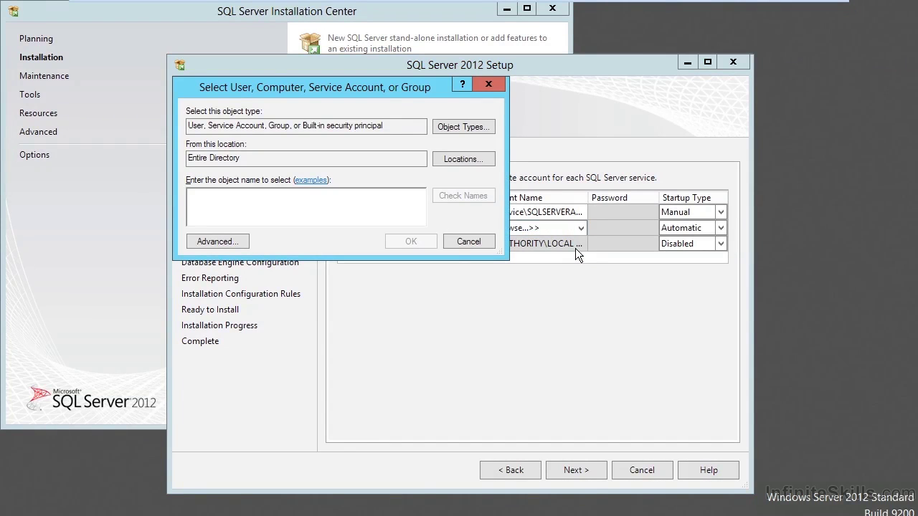
pyautogui.write('sqlserver')
pyautogui.press('Return')
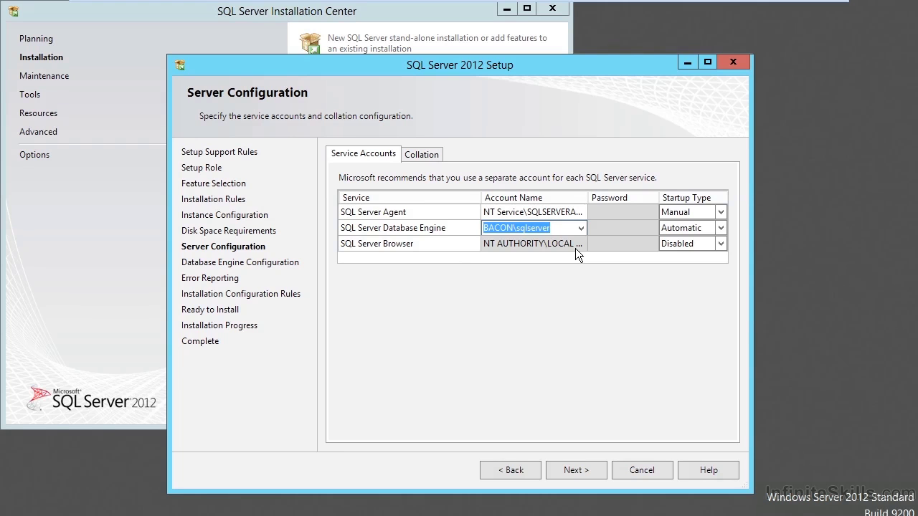
# Revert the Database Engine service account to NT Service\MSSQLSERVER.
pyautogui.click(595, 228)
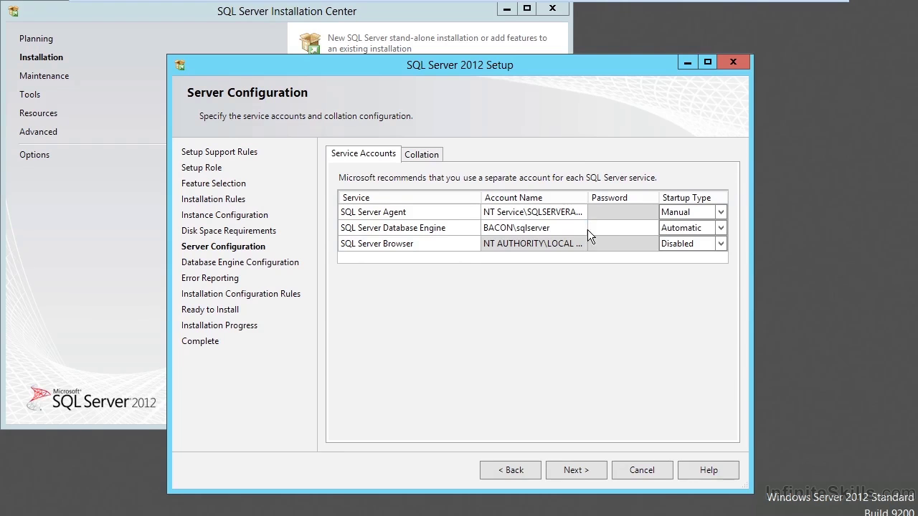
pyautogui.click(583, 230)
pyautogui.click(582, 229)
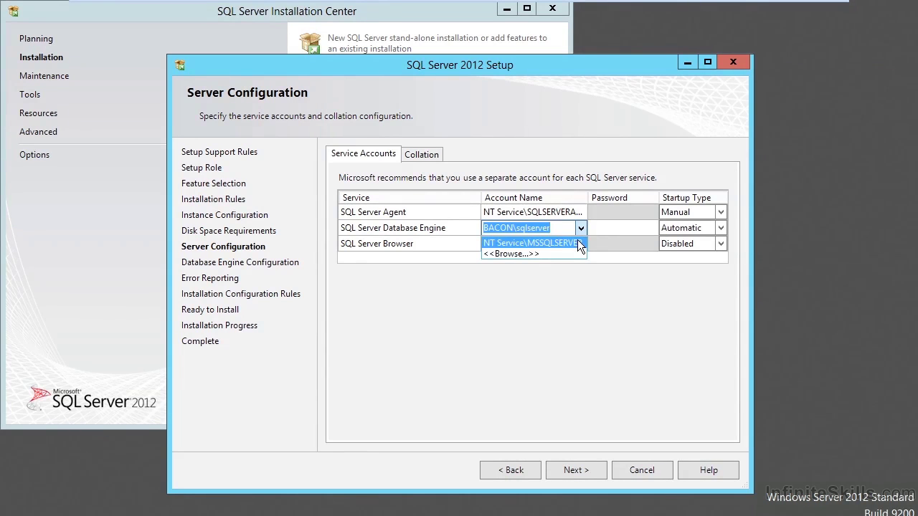
pyautogui.click(579, 244)
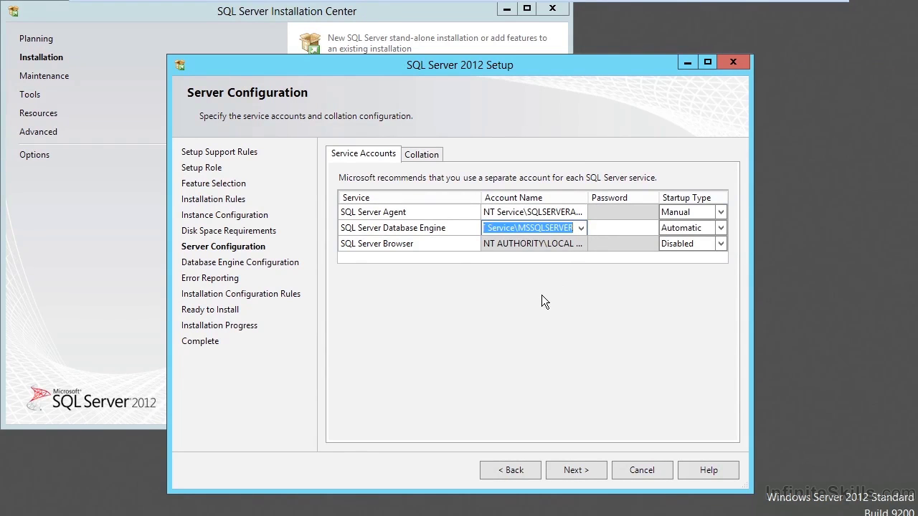
# Review the collation, set SQL Server Agent startup to Automatic, and advance to Database Engine Configuration.
pyautogui.click(414, 159)
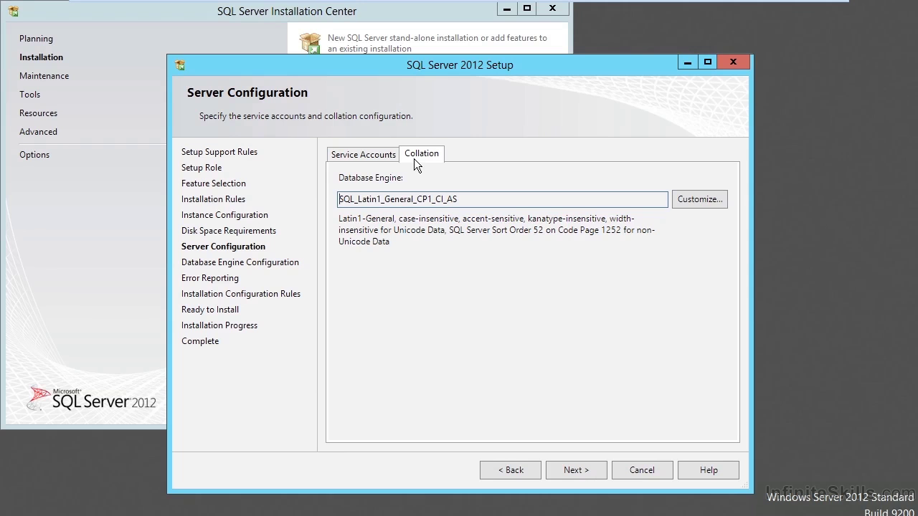
pyautogui.click(365, 147)
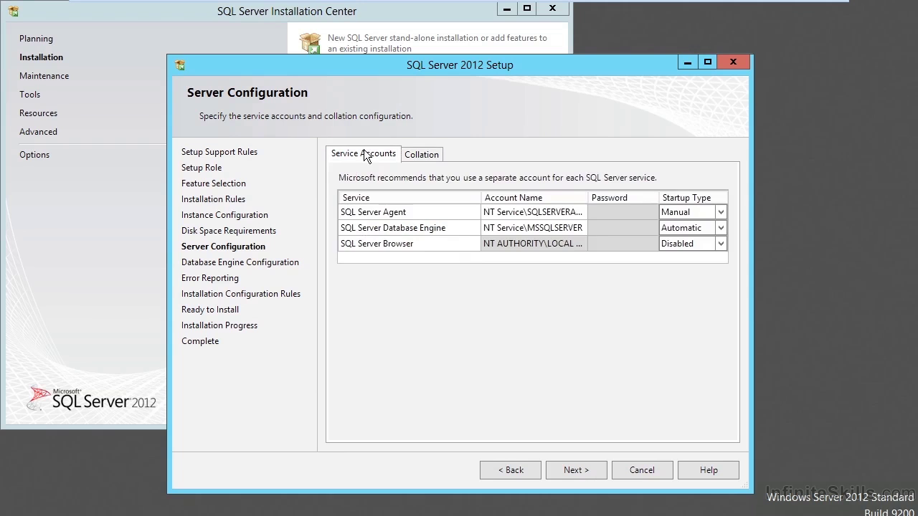
pyautogui.click(686, 243)
pyautogui.click(698, 227)
pyautogui.click(719, 216)
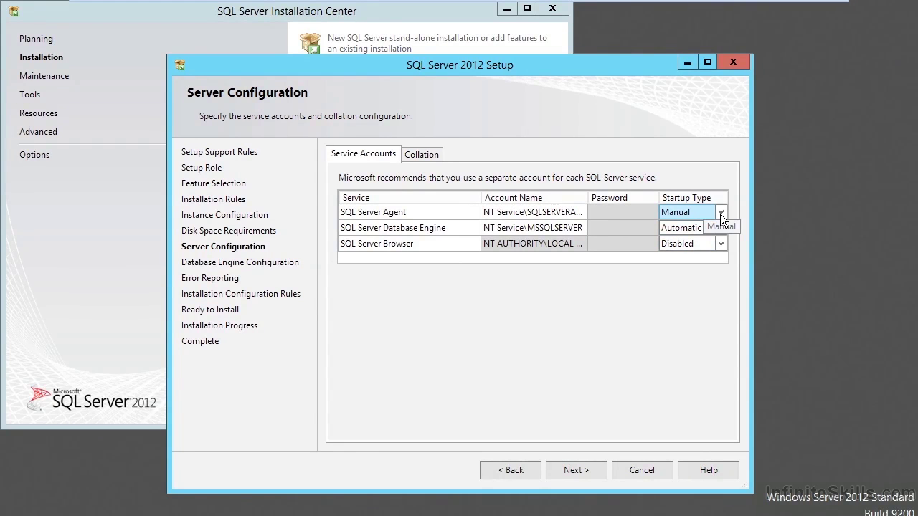
pyautogui.click(720, 214)
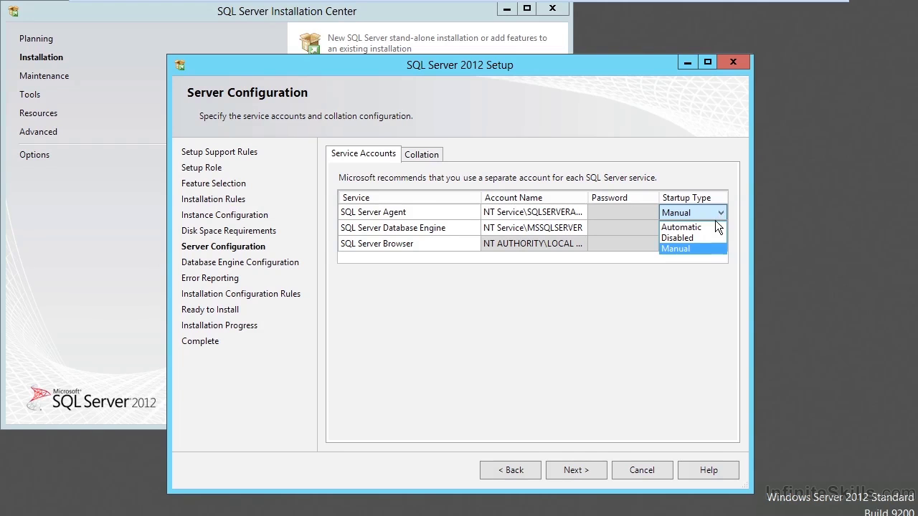
pyautogui.click(714, 224)
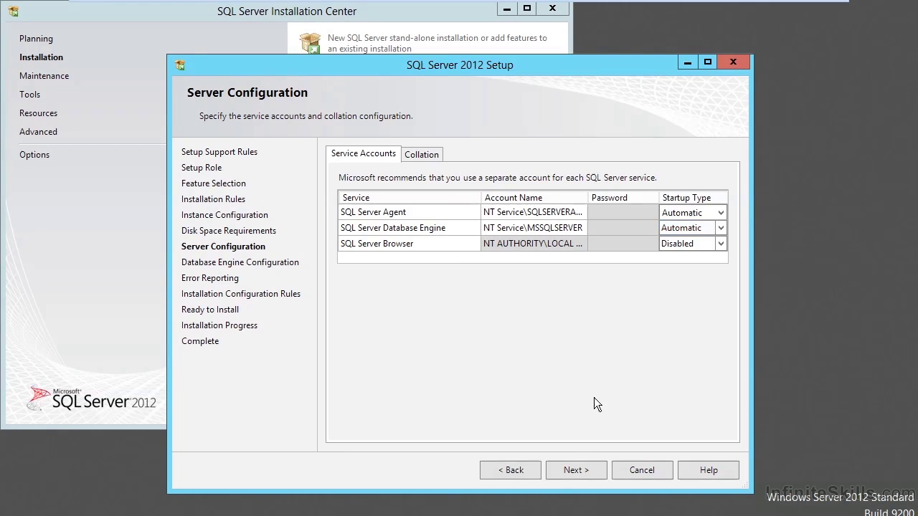
pyautogui.click(573, 470)
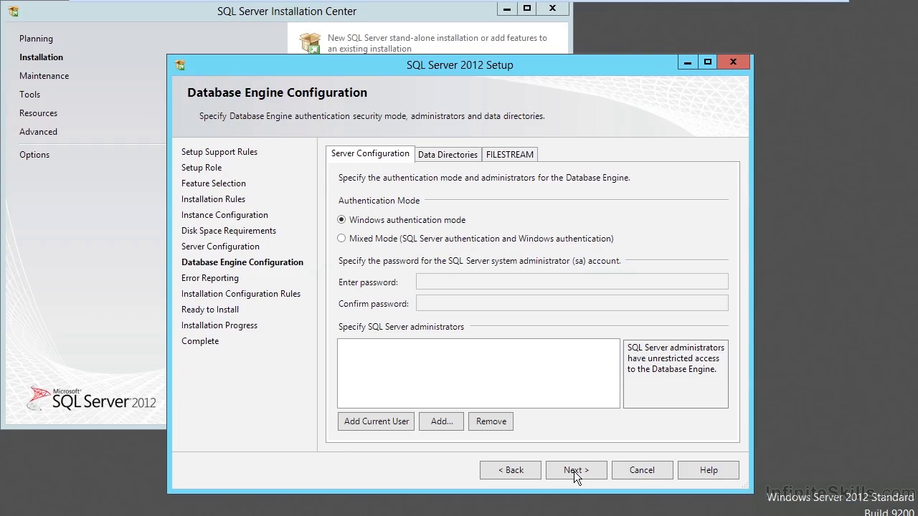
# Select Mixed Mode authentication, enabling the empty sa password fields.
pyautogui.click(389, 242)
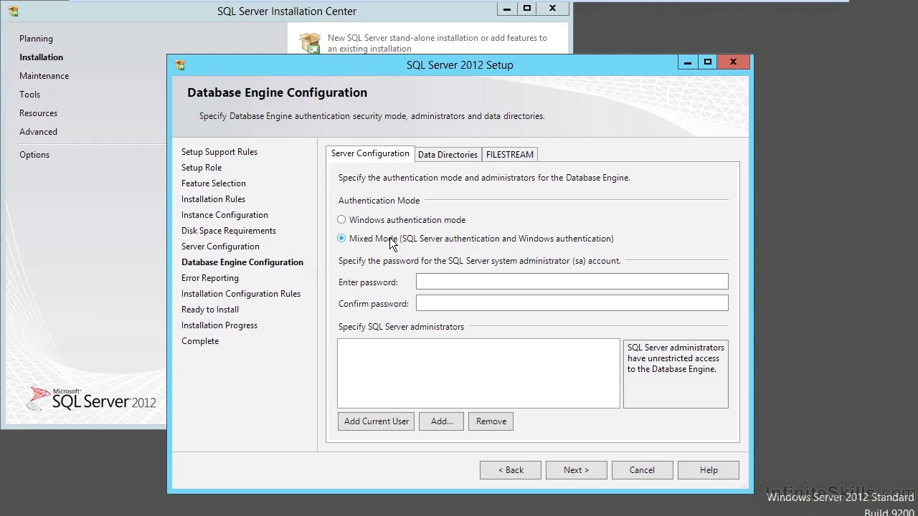
# Switch back to Windows authentication mode and view the Data Directories settings.
pyautogui.click(398, 221)
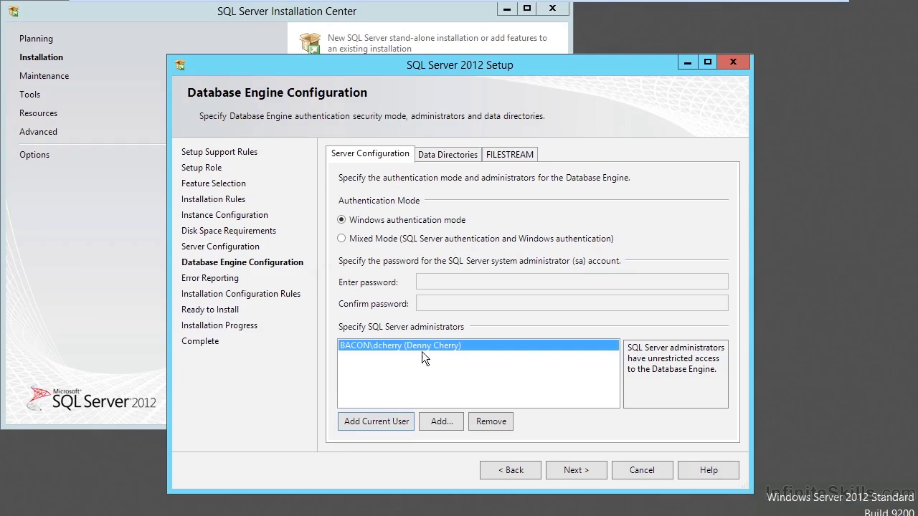
pyautogui.click(468, 161)
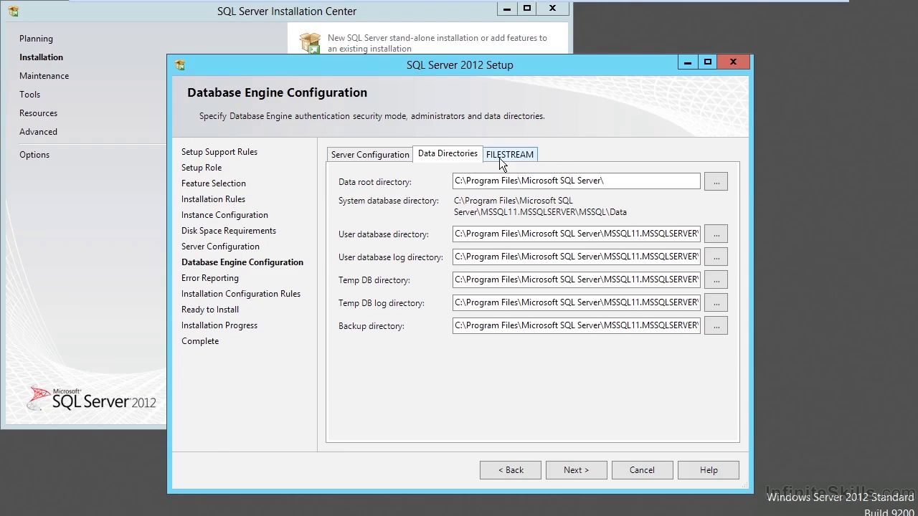
# Replace the data root directory path with C:\MSSQL\.
pyautogui.moveTo(670, 180); pyautogui.dragTo(408, 193)
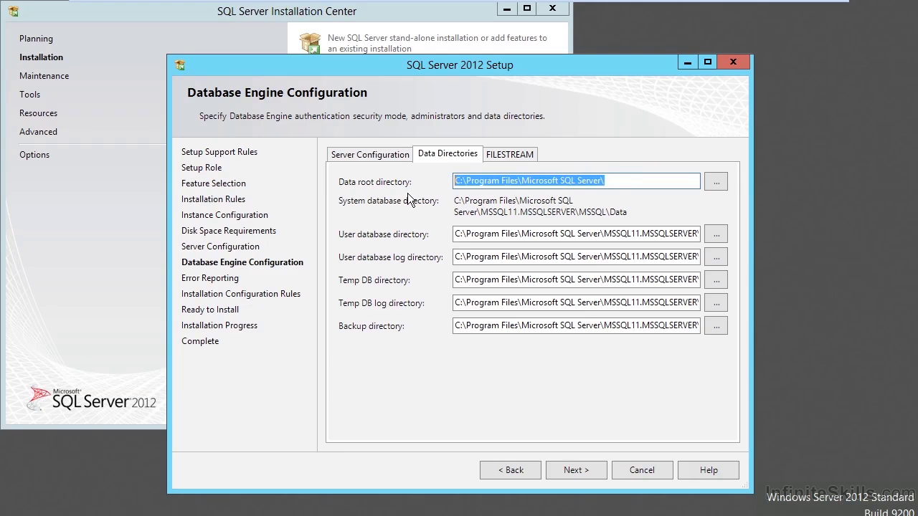
pyautogui.write('C:\\')
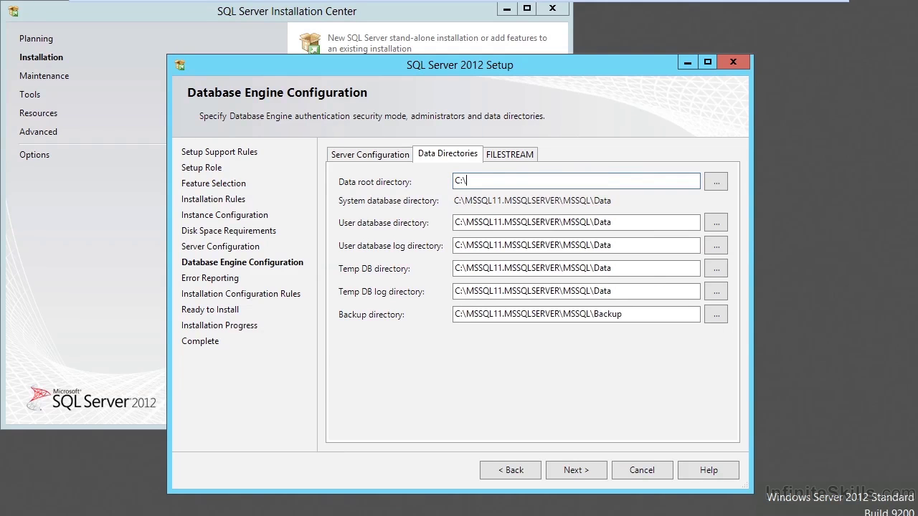
pyautogui.write('MSSQL\\')
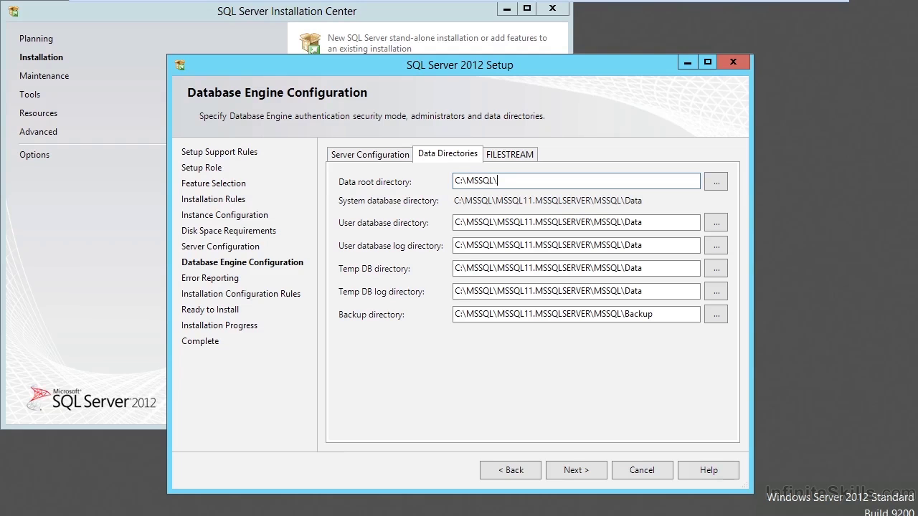
# Review the FILESTREAM options, leaving them unchecked, and proceed to Error Reporting.
pyautogui.click(518, 150)
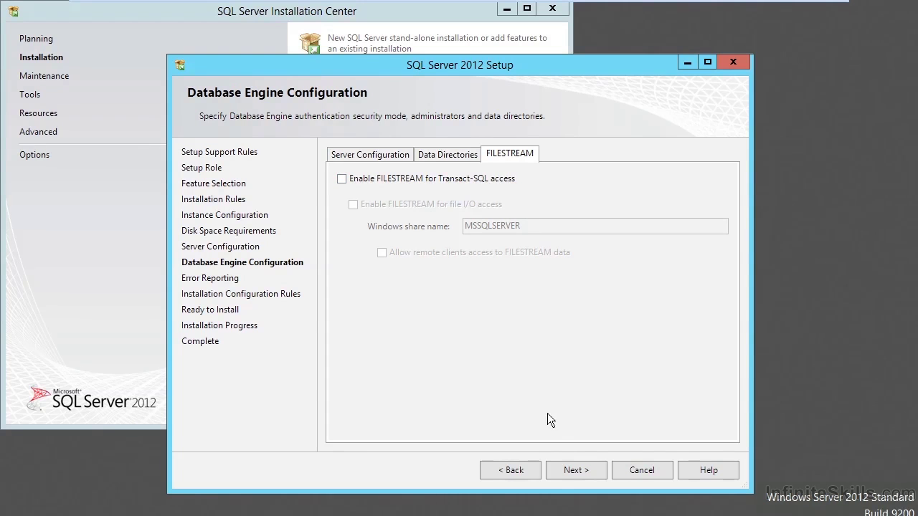
pyautogui.click(587, 466)
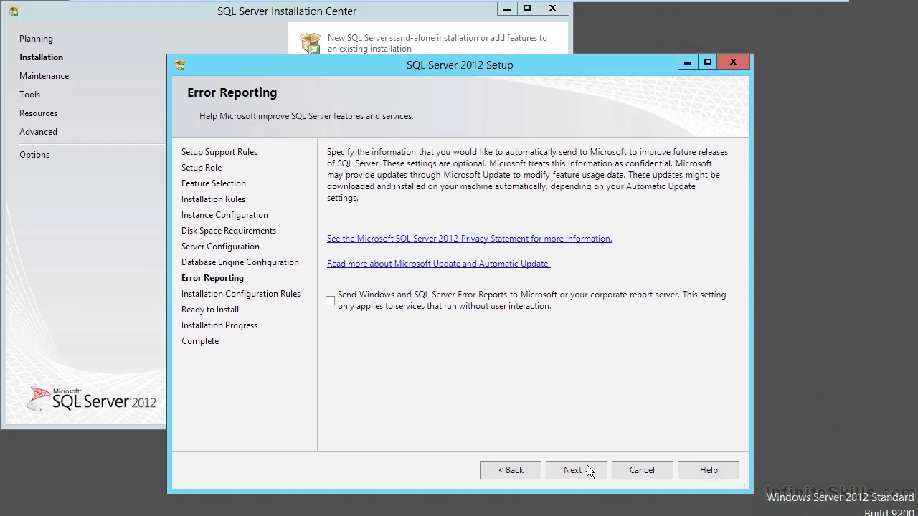
# Pass Error Reporting unchanged and show details of the four passed configuration rules.
pyautogui.click(587, 470)
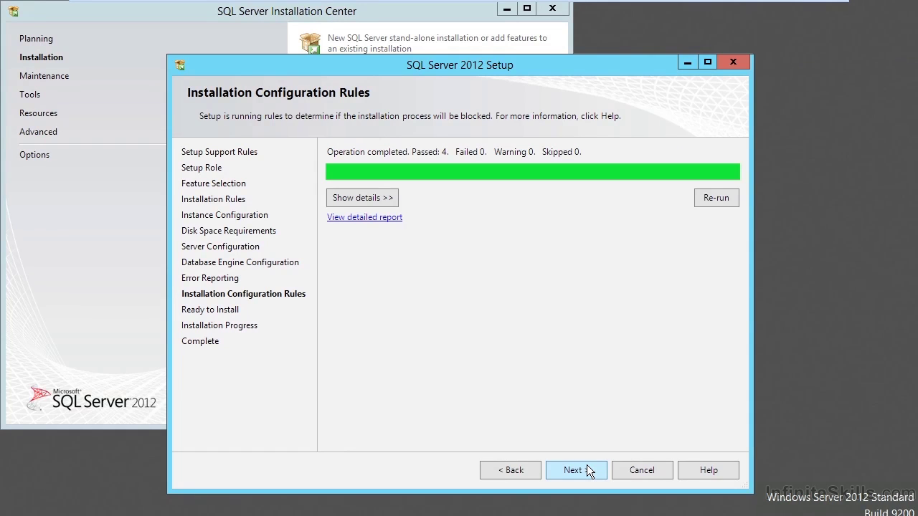
pyautogui.click(350, 198)
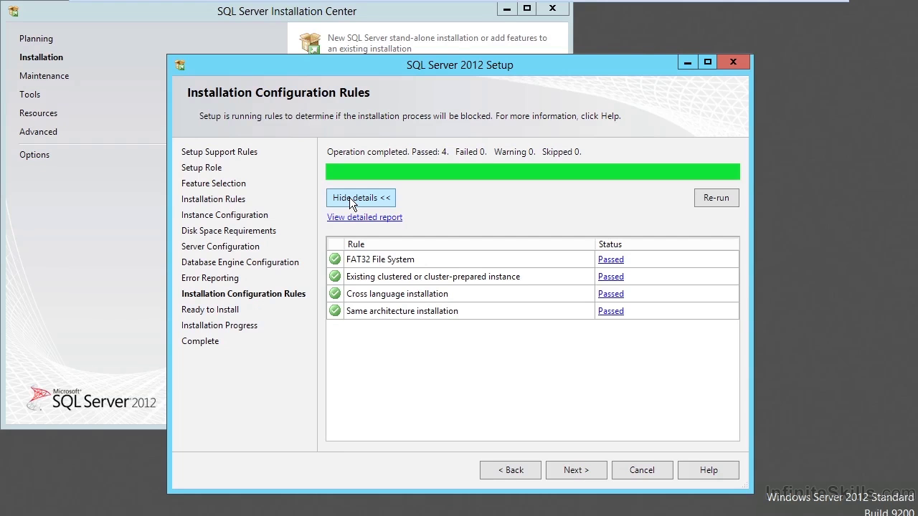
# Proceed to the Ready to Install summary for Developer edition, instance MSSQLSERVER.
pyautogui.click(586, 473)
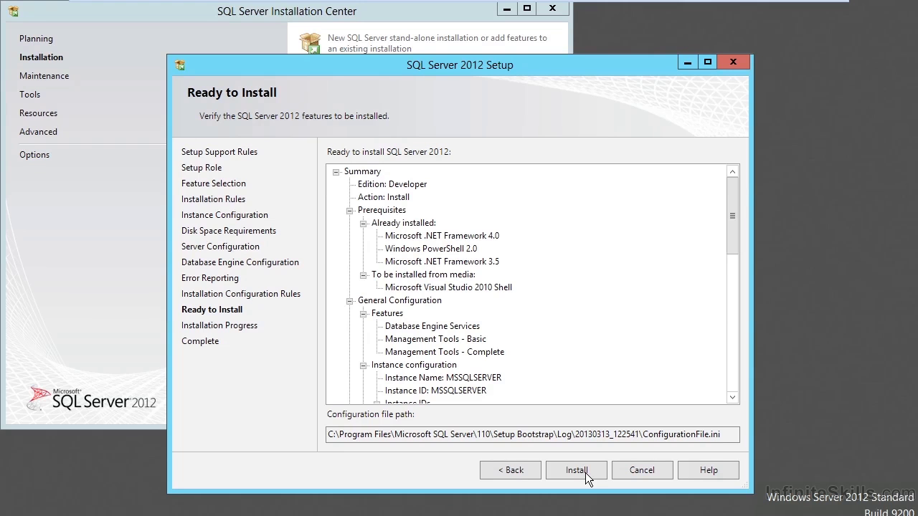
# Start installing Database Engine Services and Management Tools from the Ready to Install page.
pyautogui.click(576, 470)
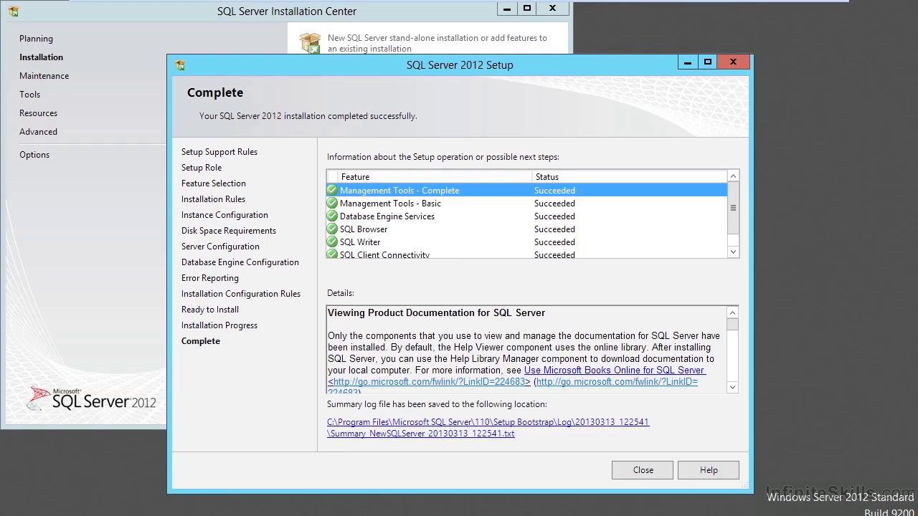
# Close SQL Server 2012 Setup after confirming every feature shows Succeeded on the Complete page.
pyautogui.click(628, 474)
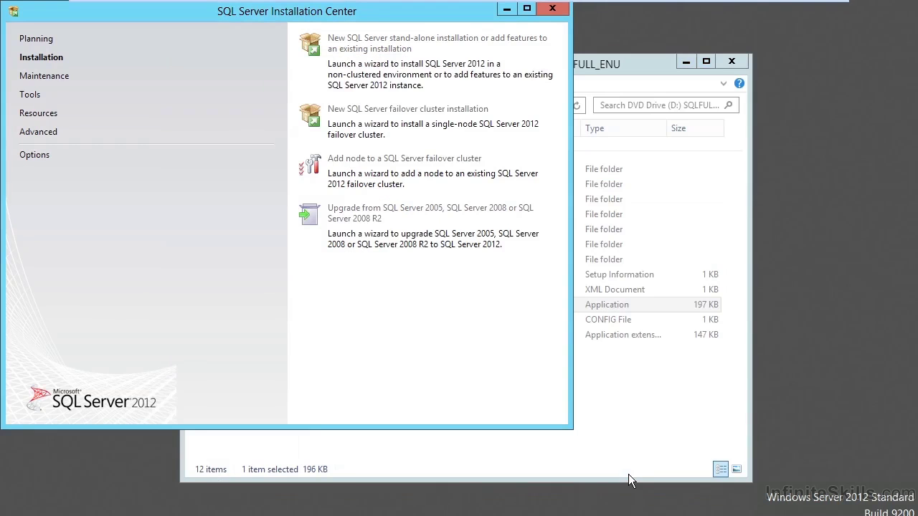